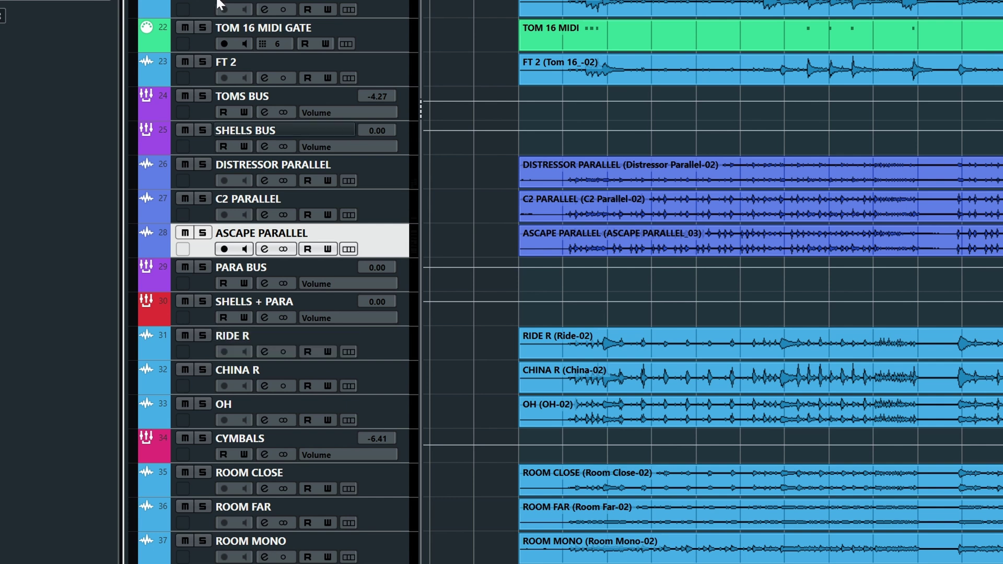
Step: Solo the RIDE R track and listen to its ride section around bar 21
scroll(489, 180, down, 1)
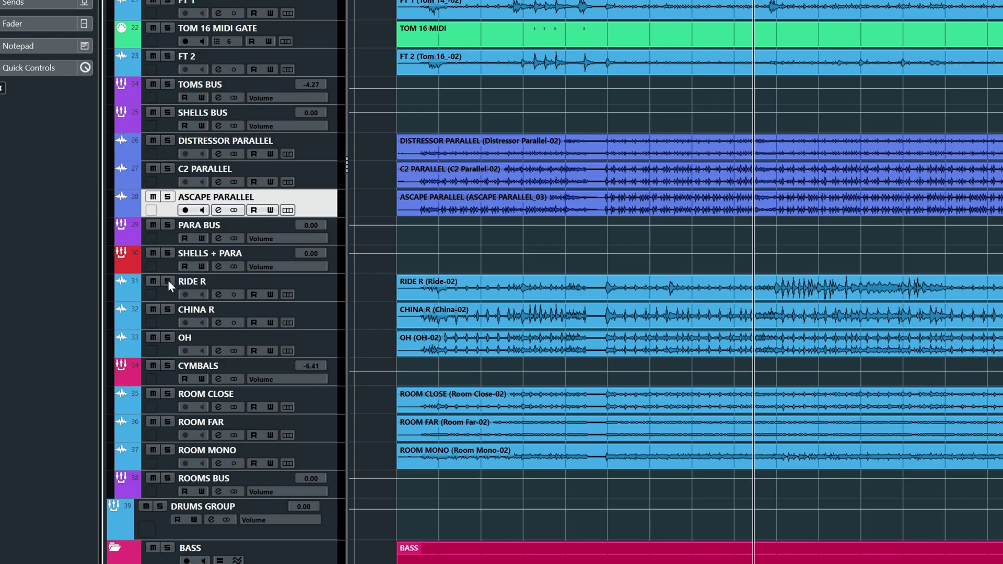
click(166, 298)
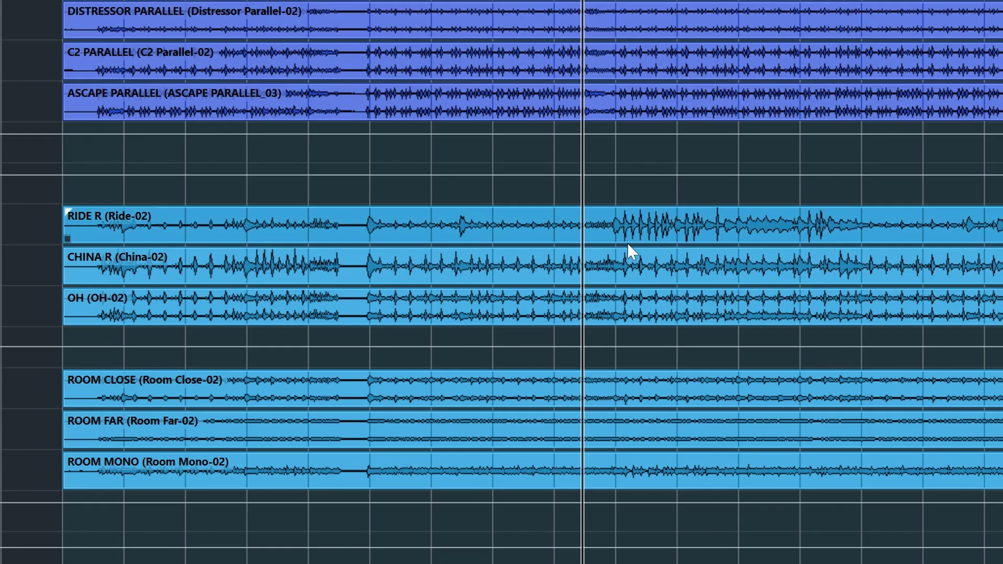
click(618, 211)
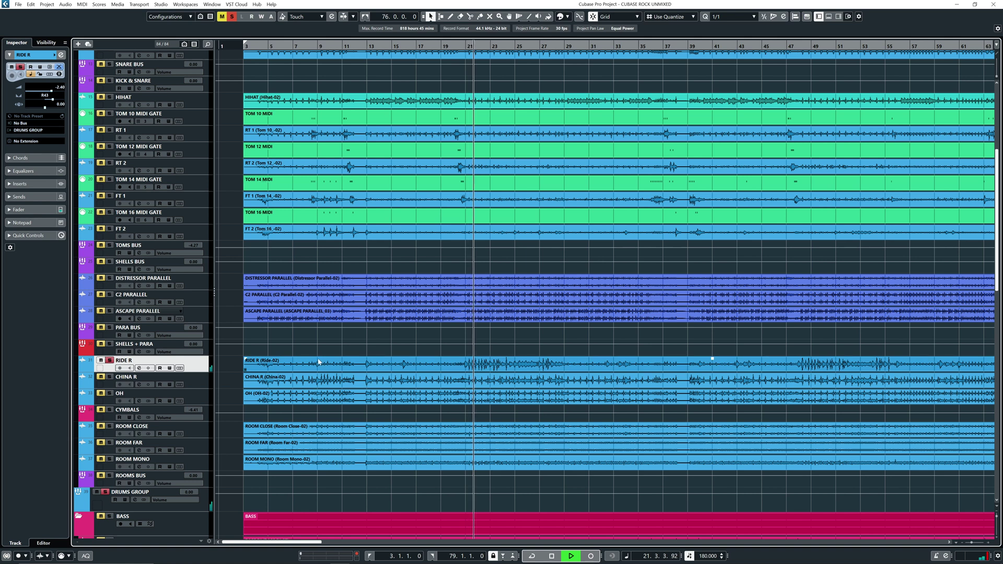
key(g)
click(128, 360)
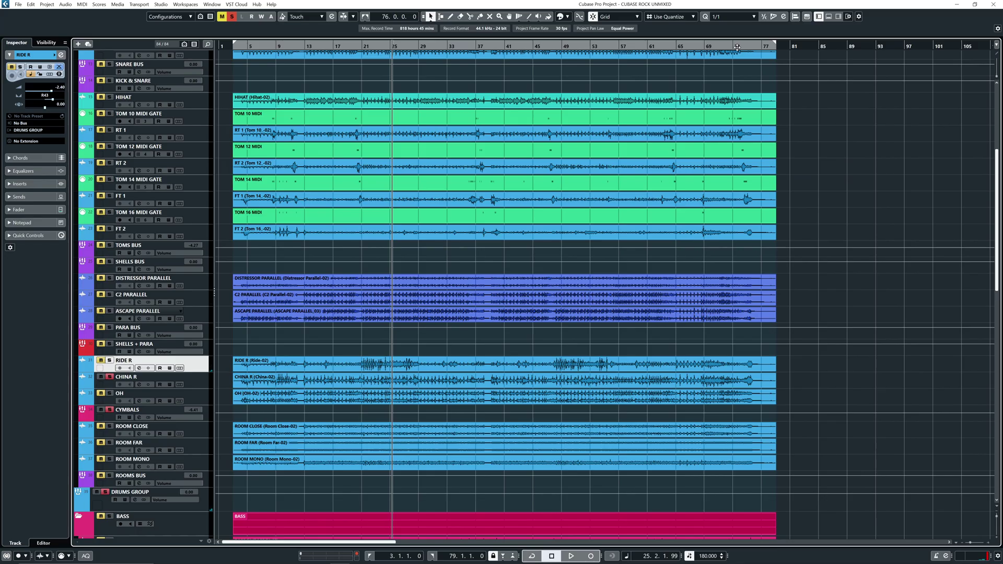
Step: Play the soloed CHINA R track from bar 74, then stop playback and clear the solo
drag(737, 47, 743, 52)
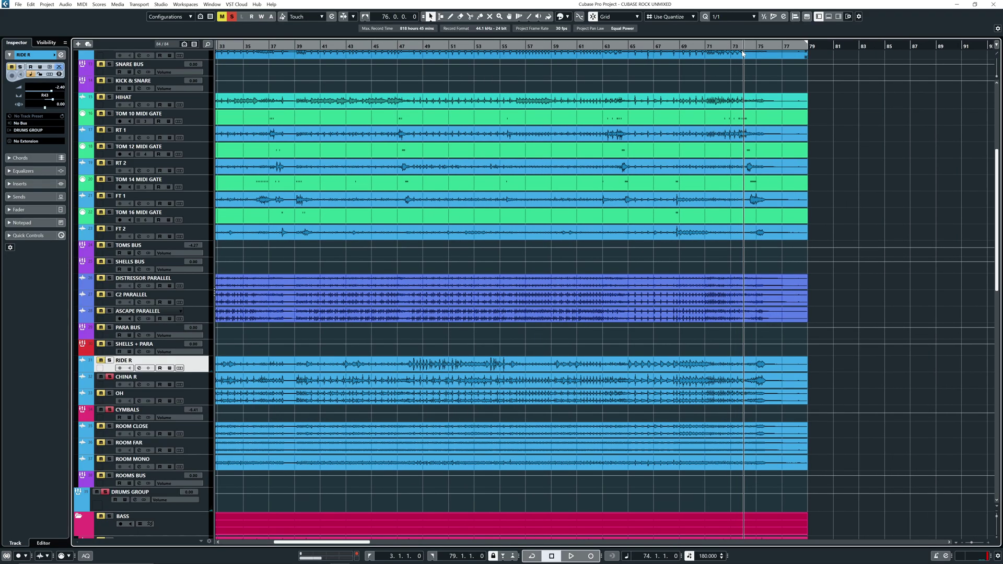
key(space)
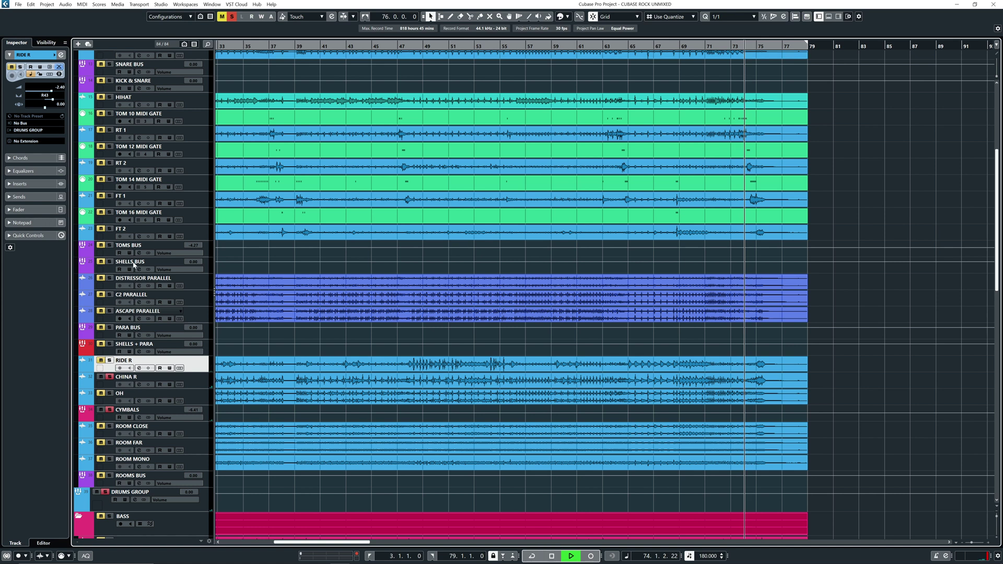
click(198, 385)
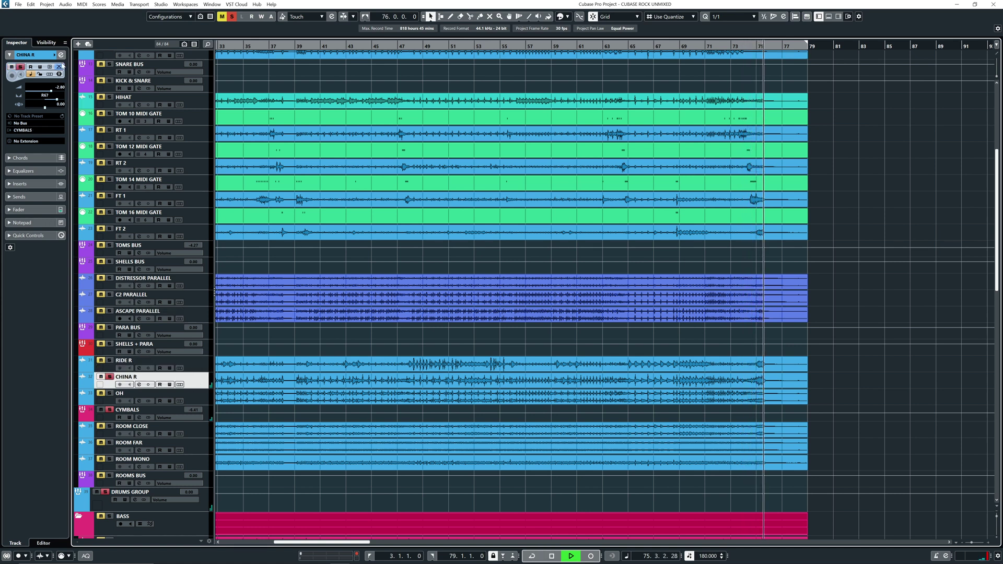
click(109, 377)
key(space)
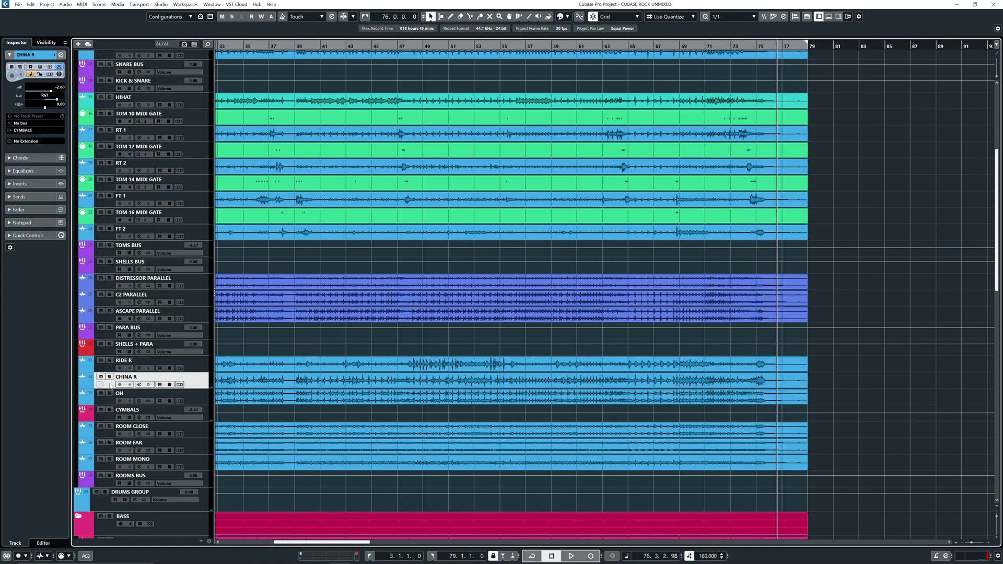
Step: Play the soloed OH overhead track from about bar 15
key(shift+f)
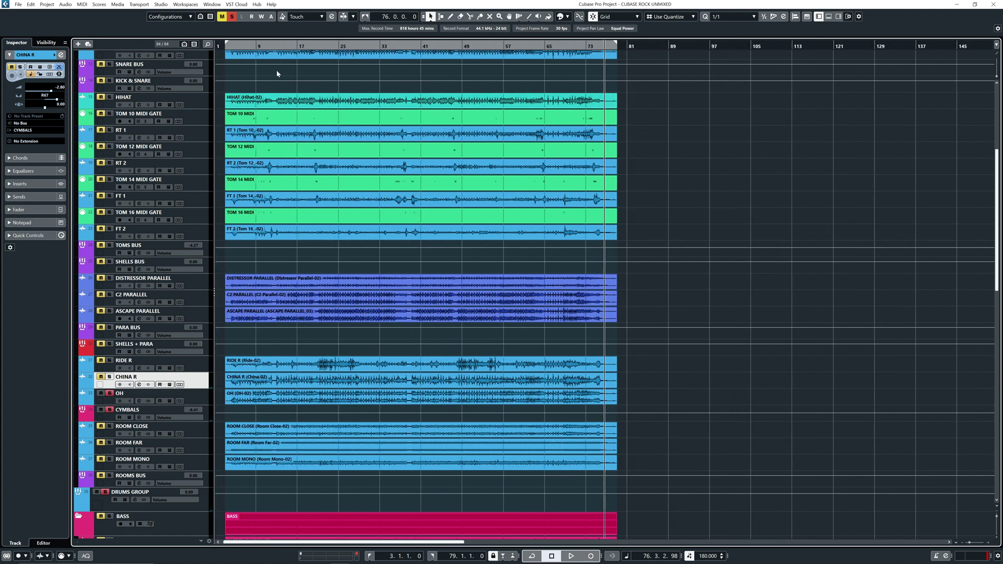
click(288, 46)
key(space)
click(254, 279)
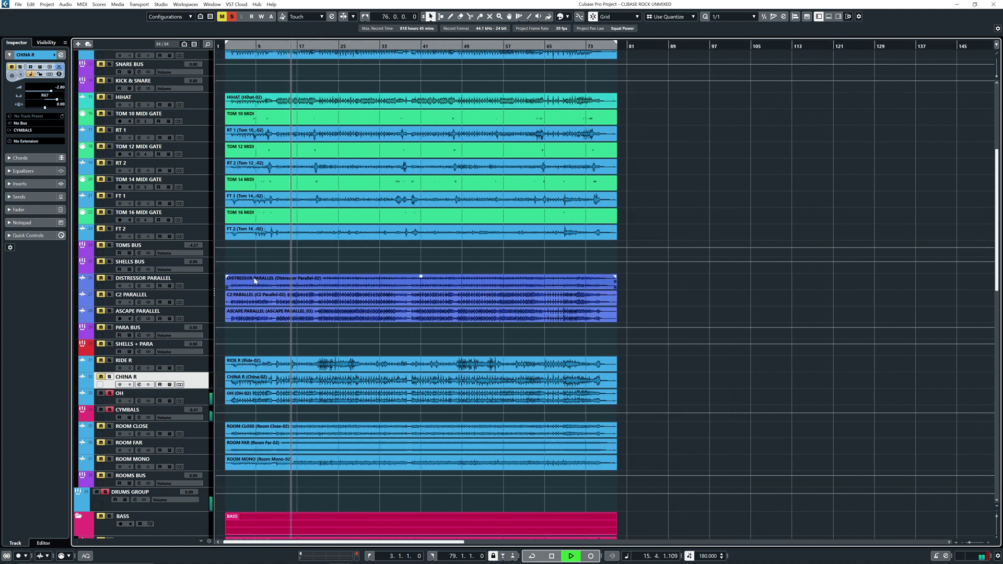
key(h)
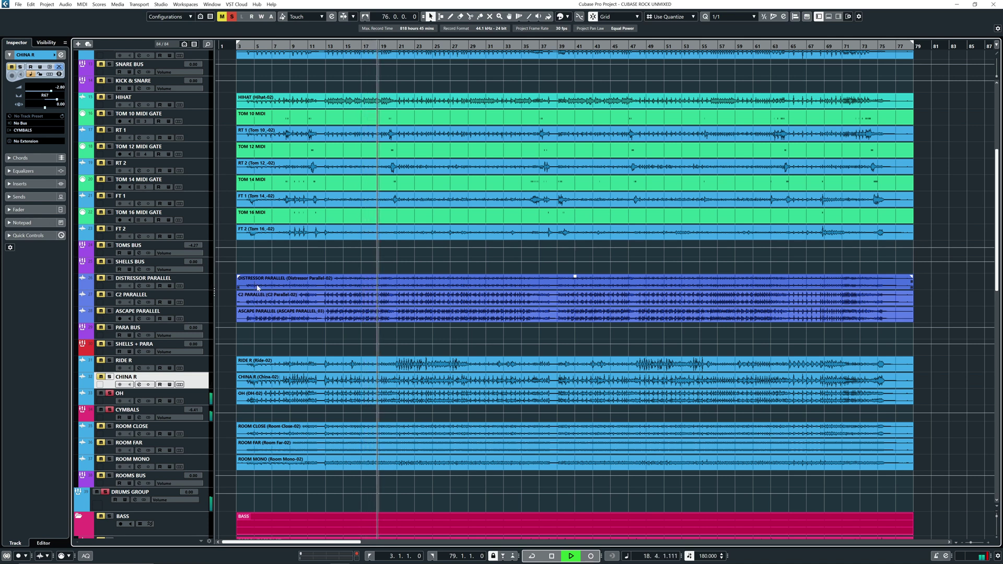
key(Escape)
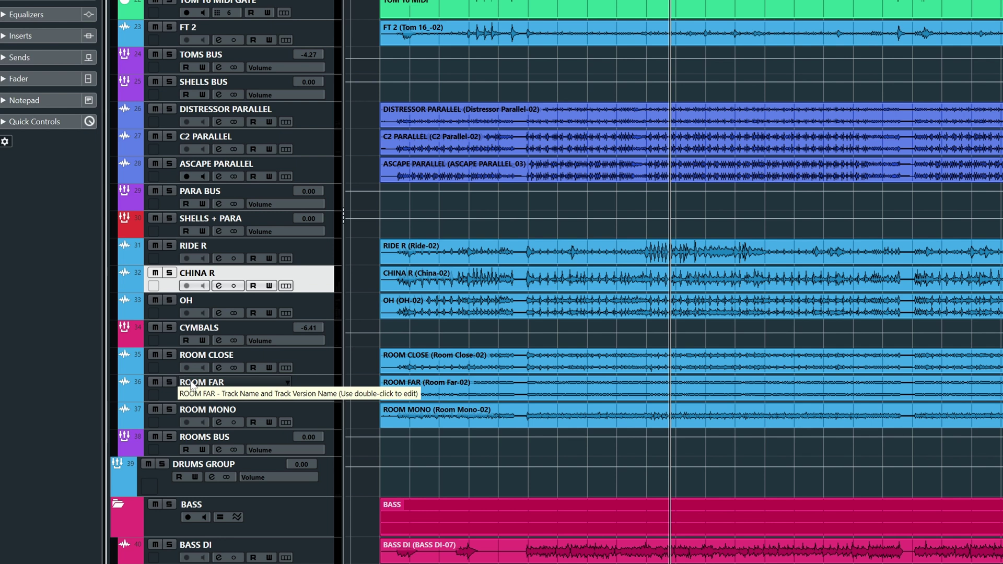
Step: Audition the ROOM CLOSE, ROOM FAR and ROOM MONO tracks one at a time in solo
click(169, 356)
key(space)
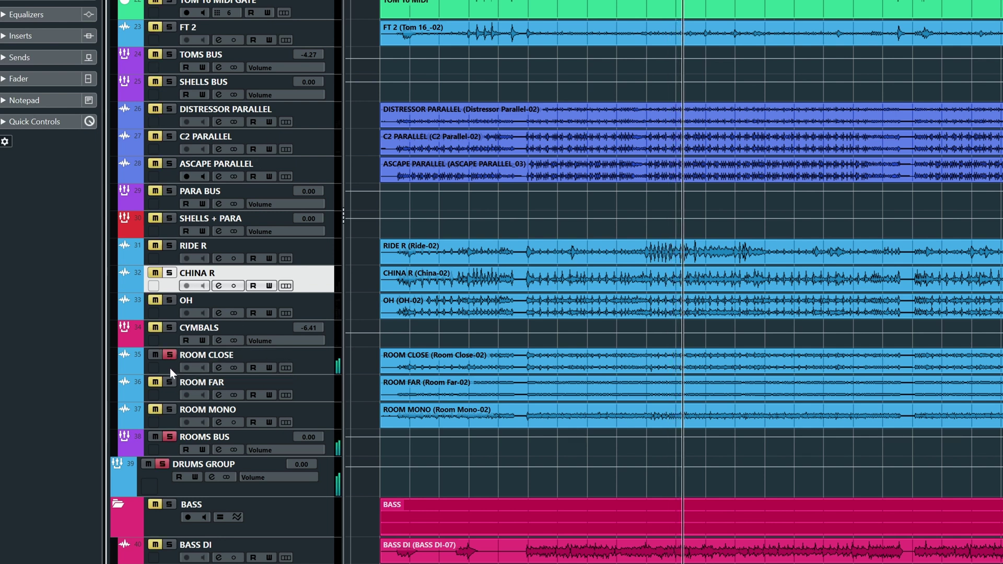
click(170, 357)
click(169, 382)
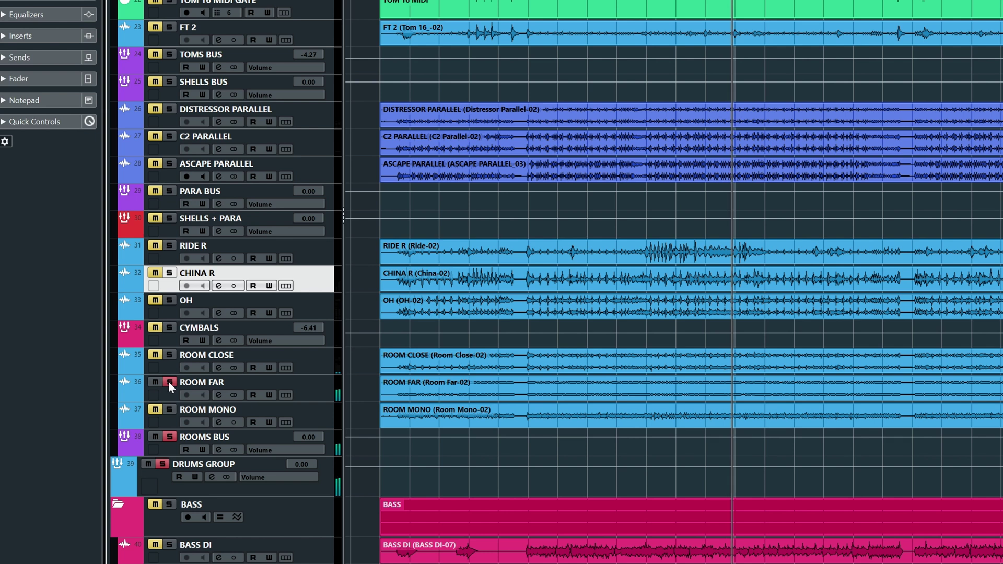
click(169, 382)
click(168, 410)
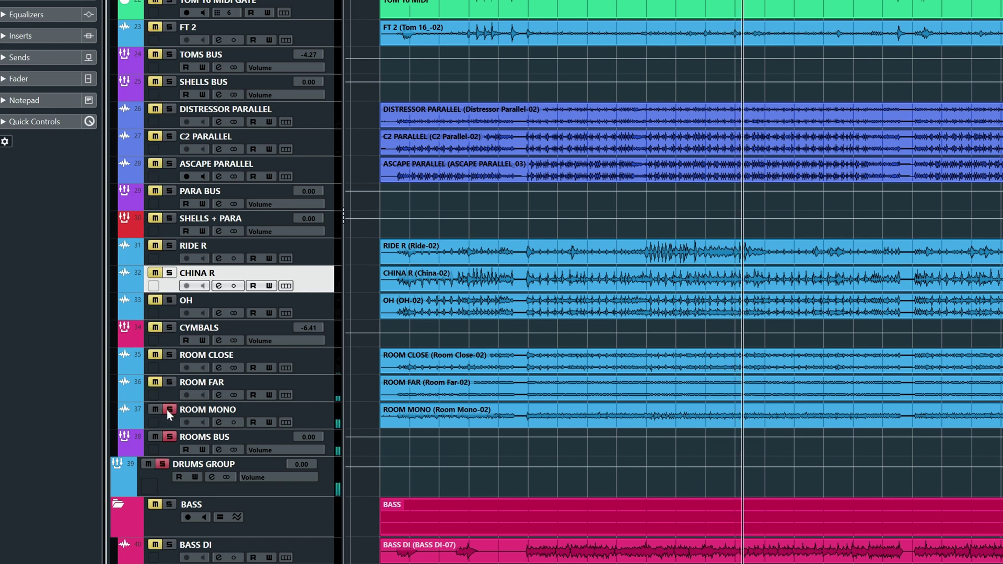
click(169, 410)
click(169, 437)
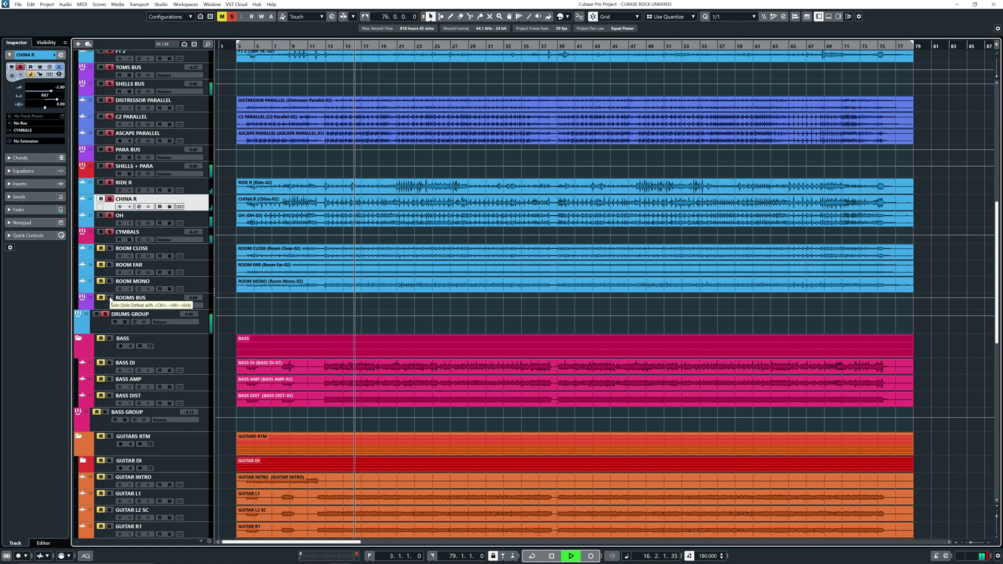
Step: Compare the soloed drum mix with and without the ROOMS BUS during playback
click(109, 298)
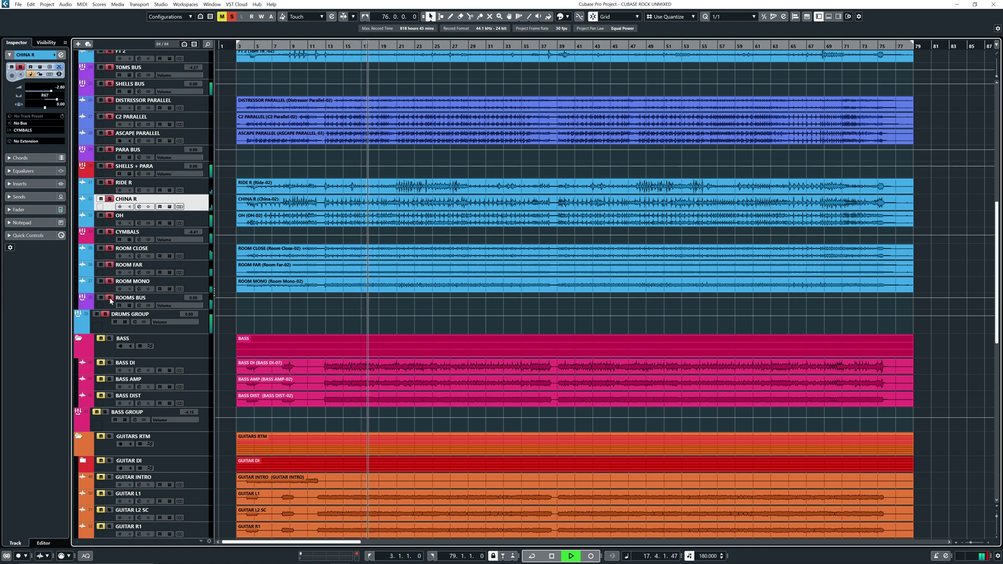
key(space)
key(h)
click(344, 132)
click(384, 56)
key(space)
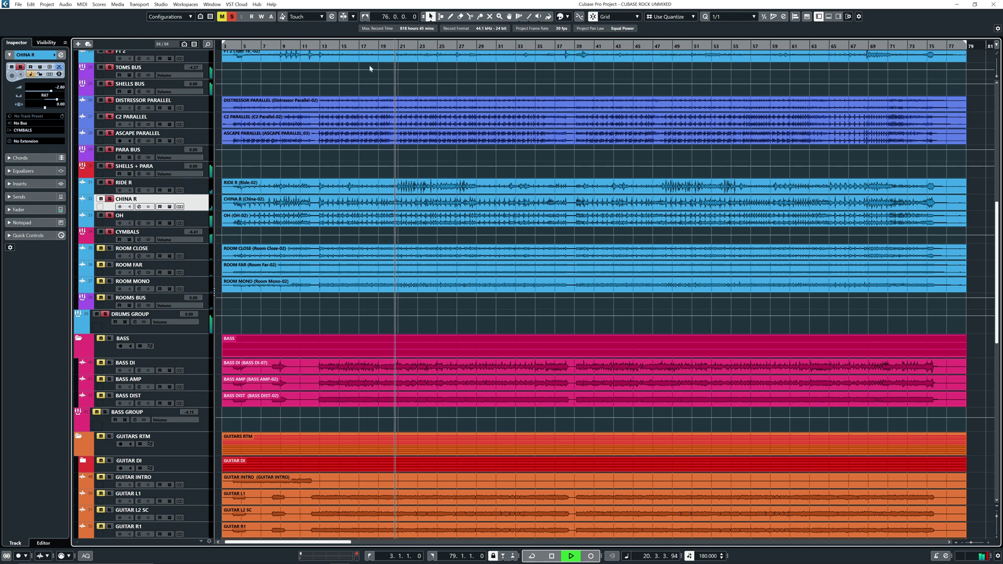
key(space)
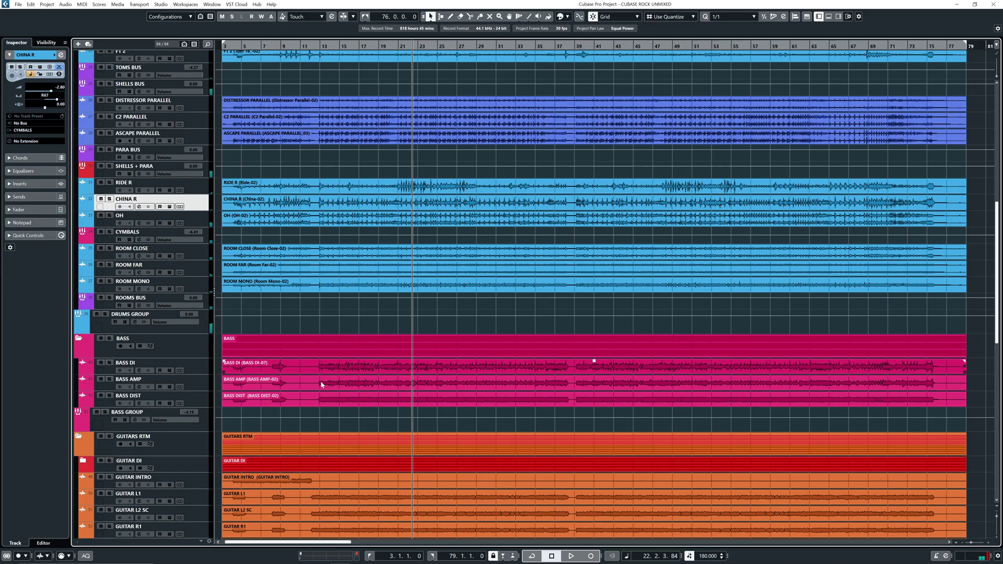
Step: Audition the BASS DI, BASS AMP and BASS DIST tracks one after another in solo
scroll(322, 385, down, 3)
click(336, 335)
click(265, 312)
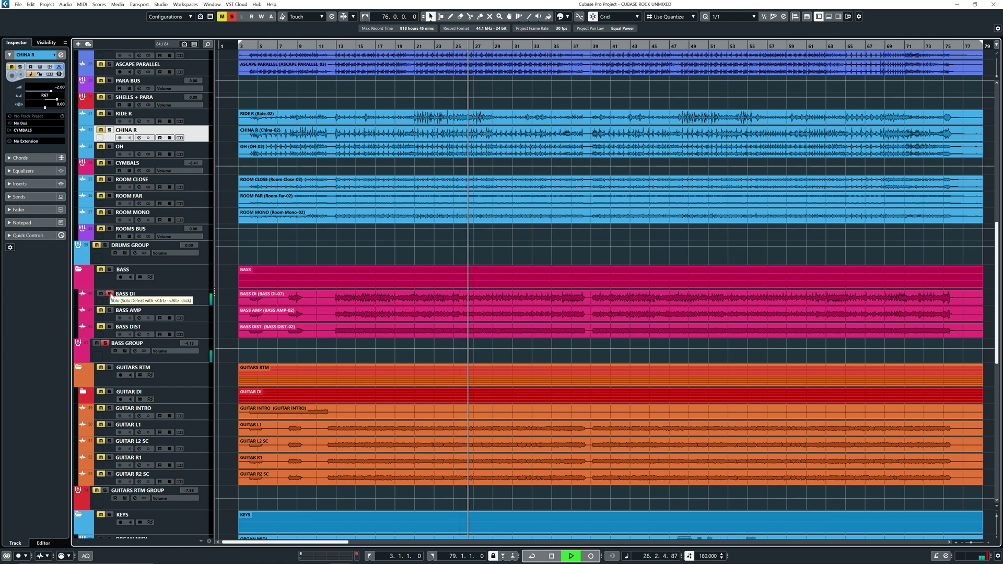
key(space)
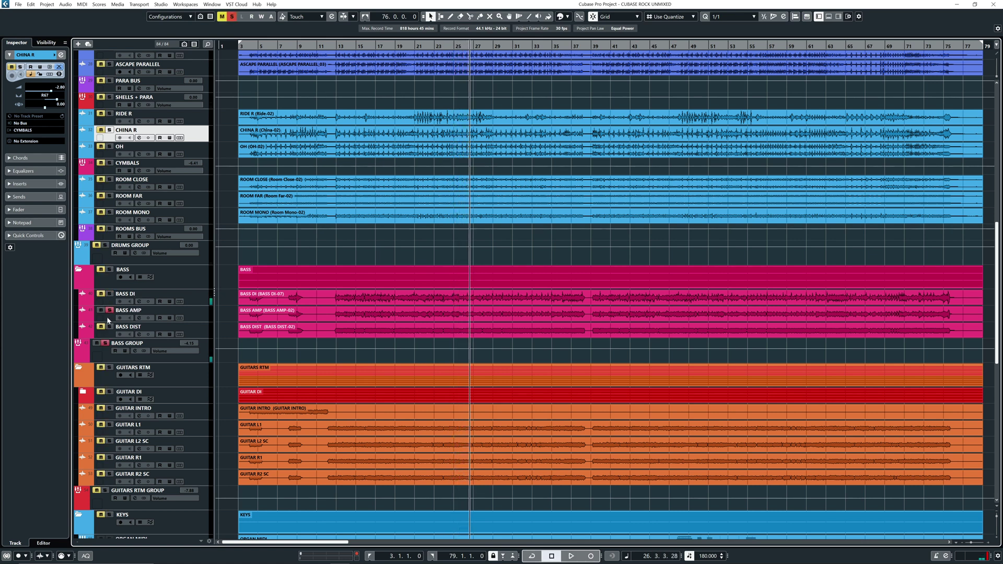
click(108, 317)
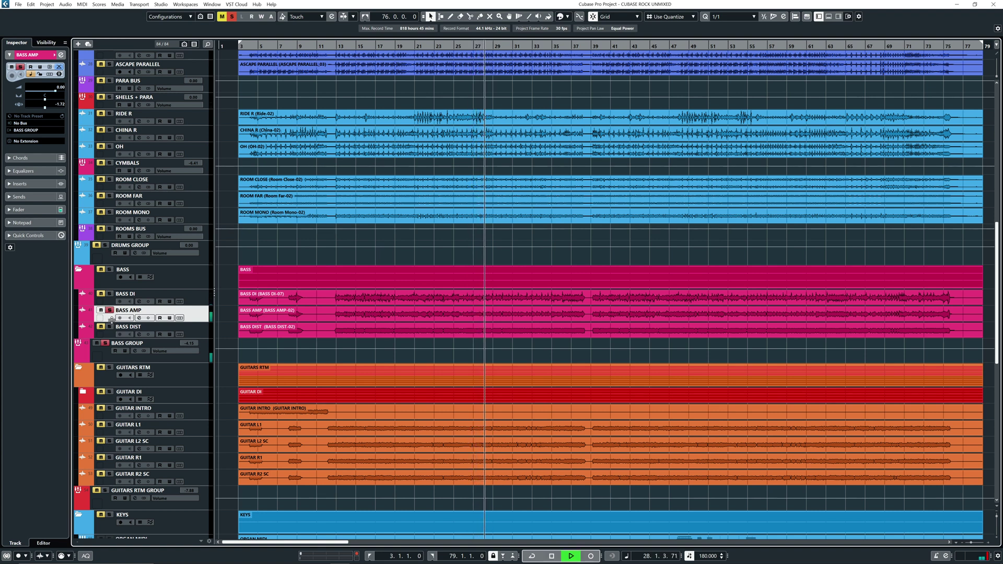
click(110, 312)
key(space)
click(110, 327)
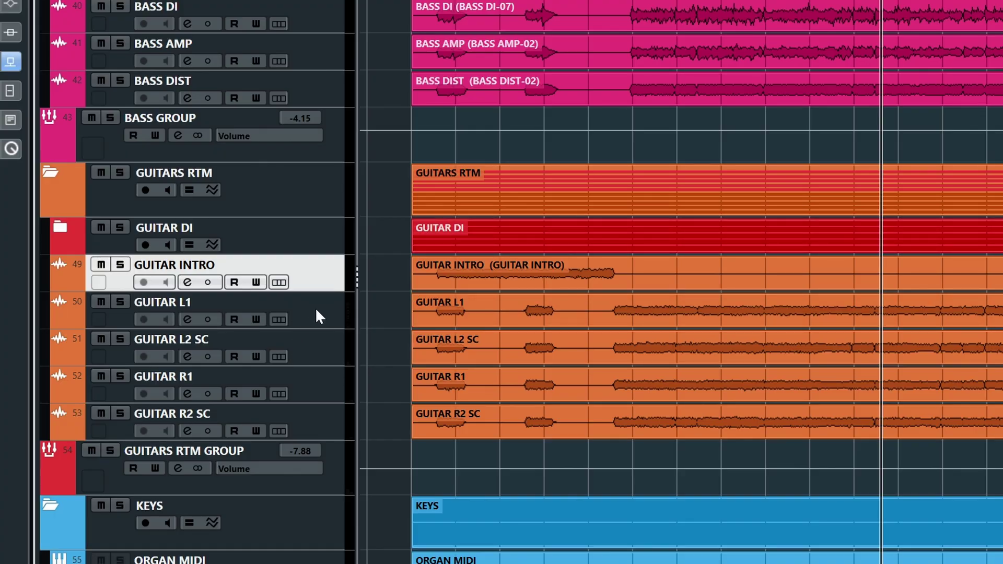
Step: Select the rhythm guitar tracks GUITAR L1, GUITAR R1, GUITAR L2 SC and GUITAR R2 SC in turn
click(316, 320)
click(317, 392)
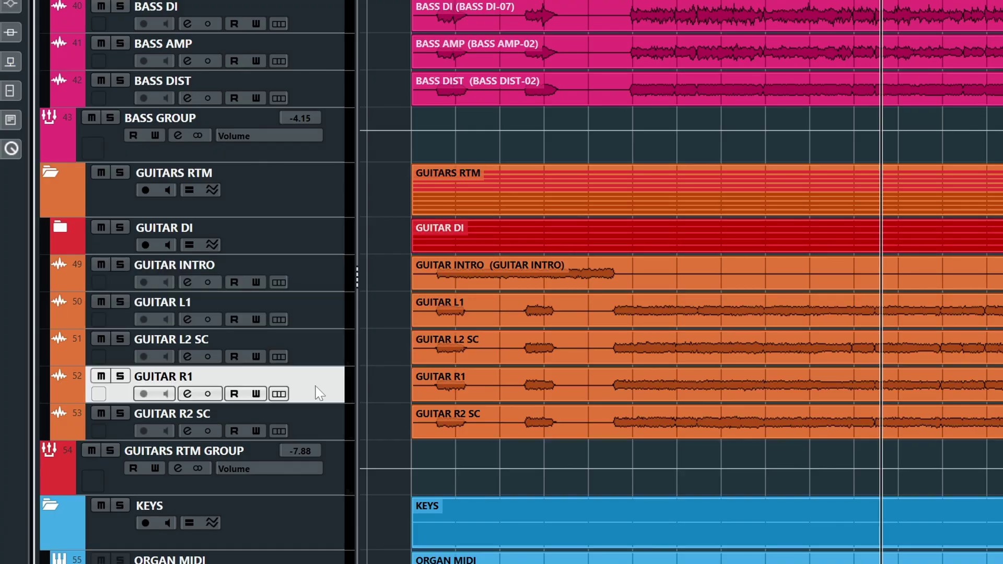
click(309, 347)
click(314, 418)
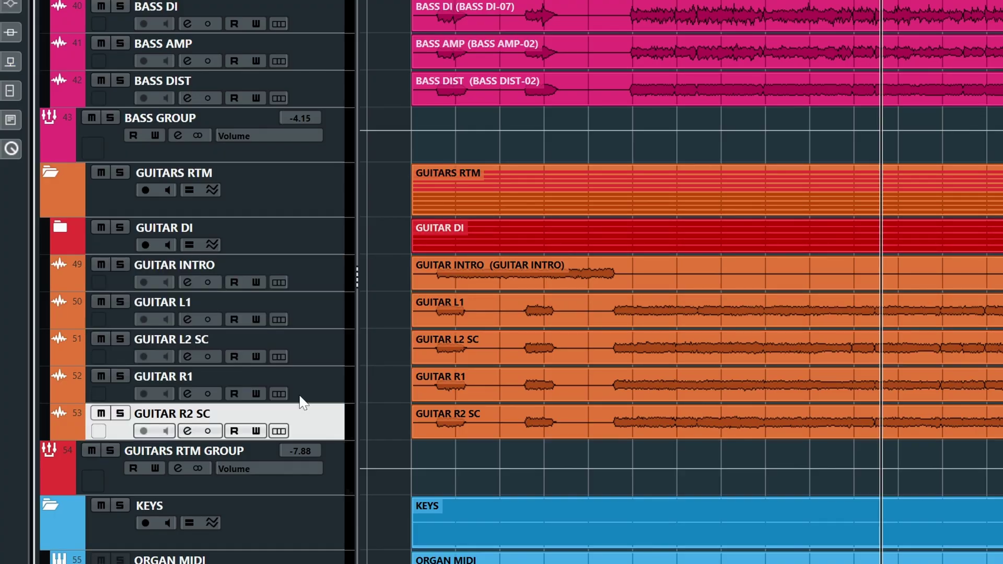
Step: Listen to GUITAR L1 in solo, followed by the other rhythm guitars in the GUITARS RTM folder
click(120, 301)
key(space)
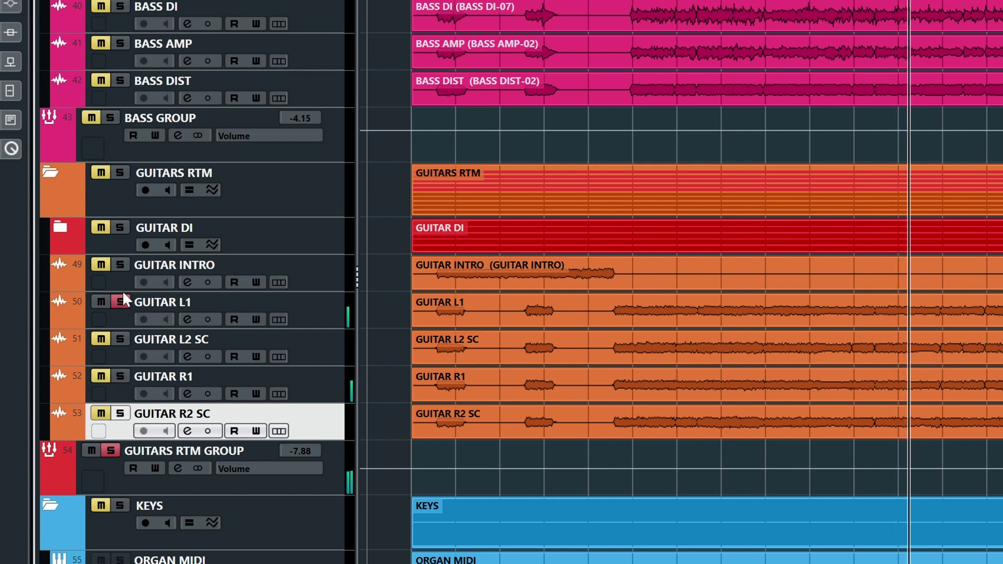
ctrl+click(120, 339)
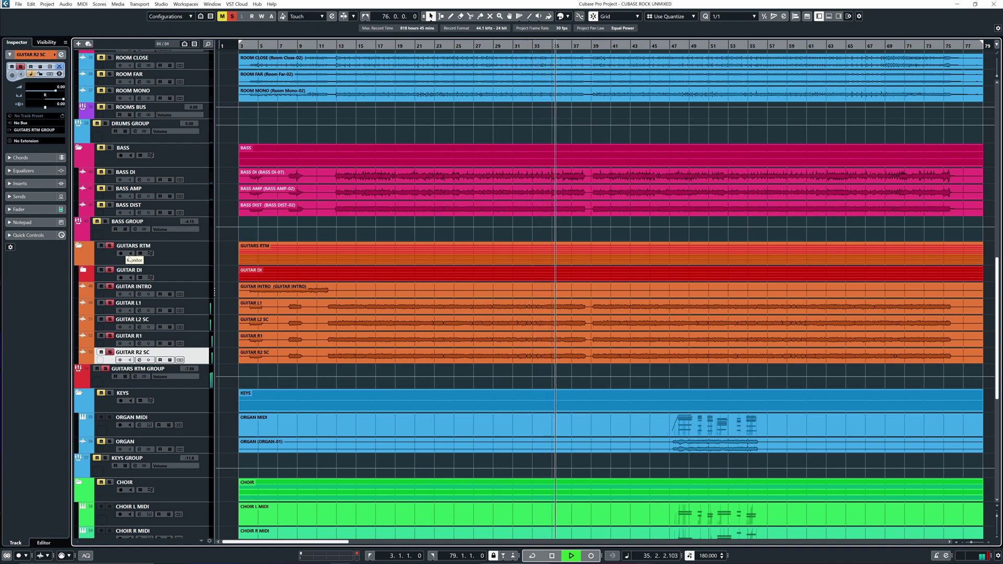
key(space)
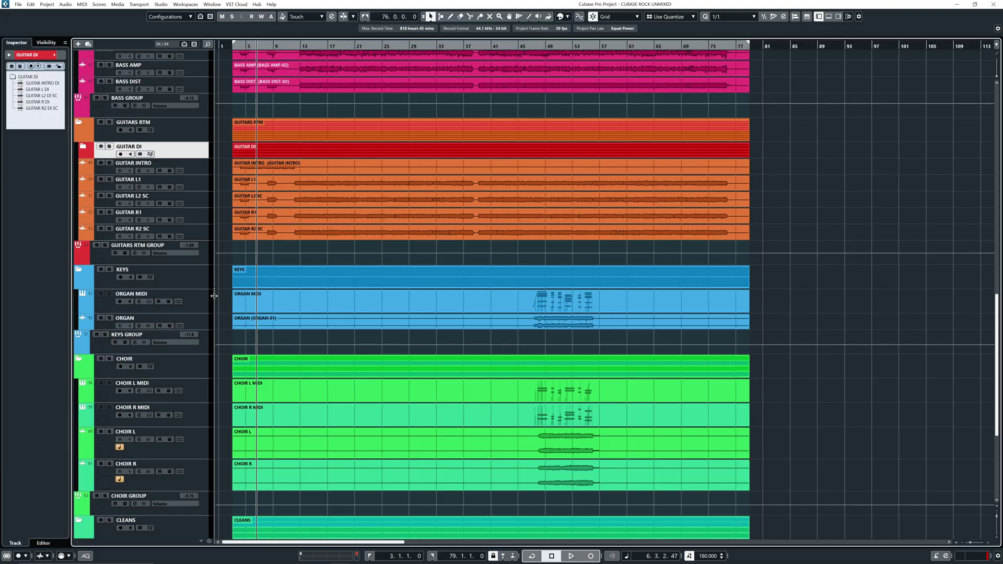
Step: Play the full mix from about bar 47, where the organ and choir parts enter
scroll(283, 289, down, 1)
click(421, 282)
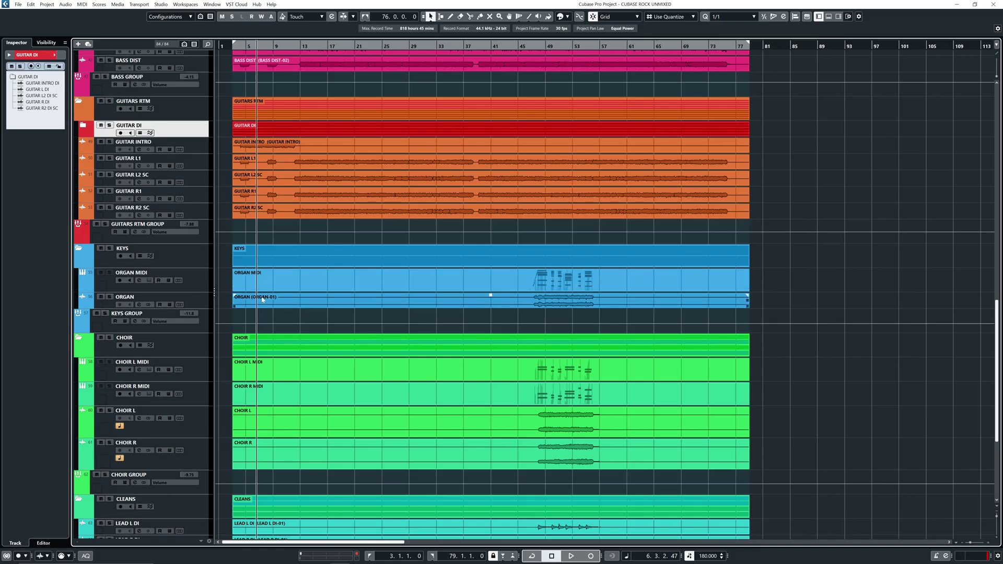
click(533, 48)
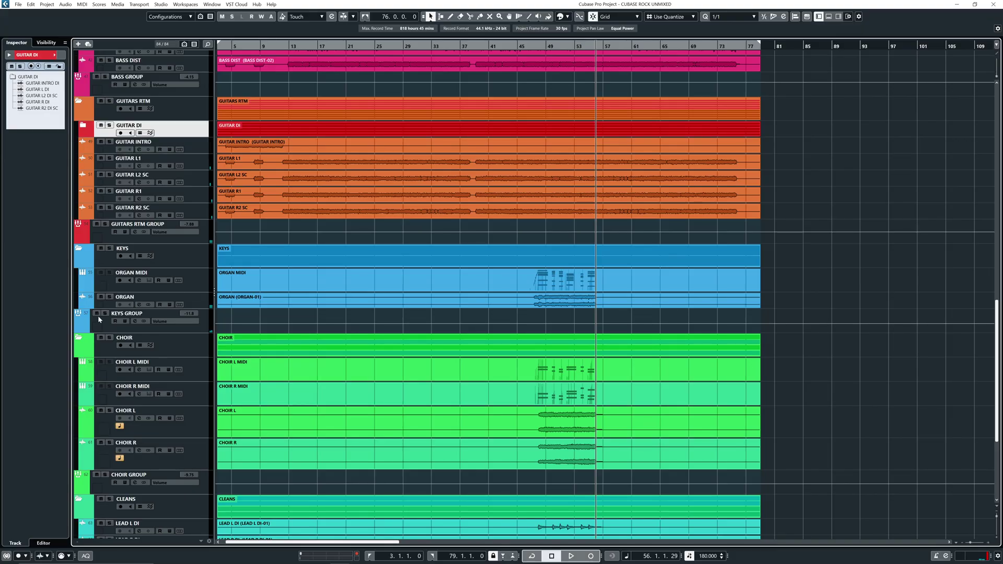
Step: Listen to CHOIR L and CHOIR R in solo, then together with the ORGAN track from bar 47
scroll(165, 339, down, 4)
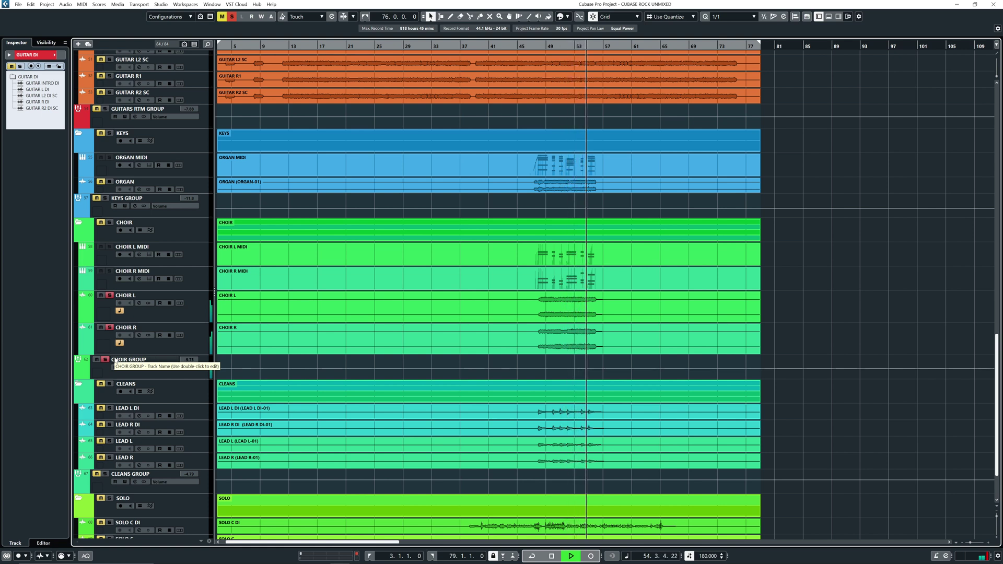
key(space)
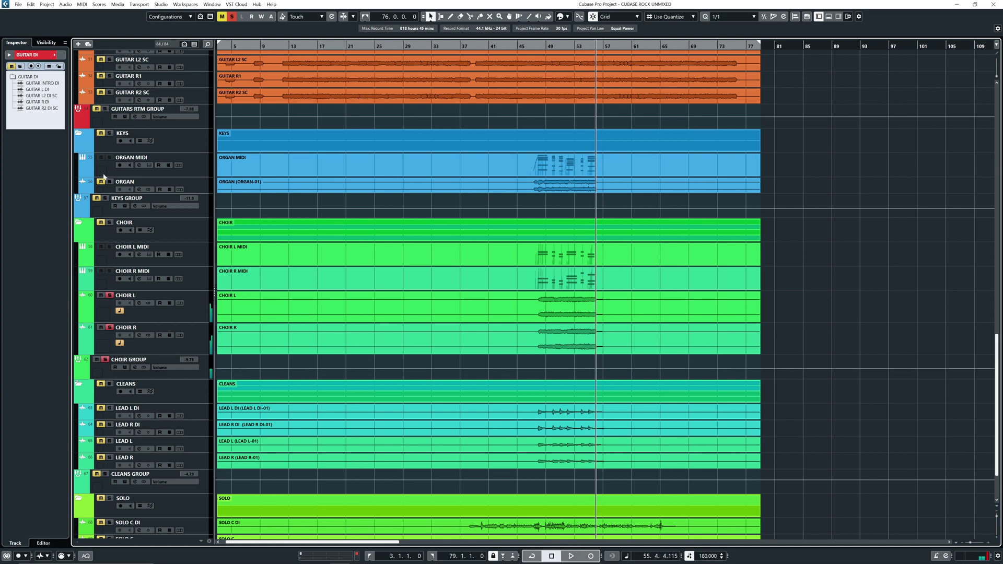
drag(537, 45, 535, 43)
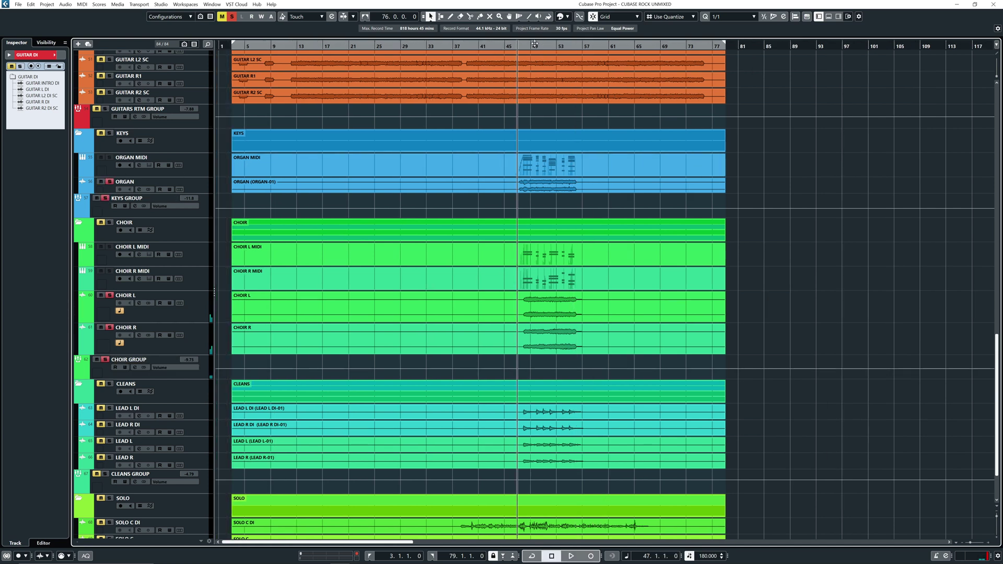
key(space)
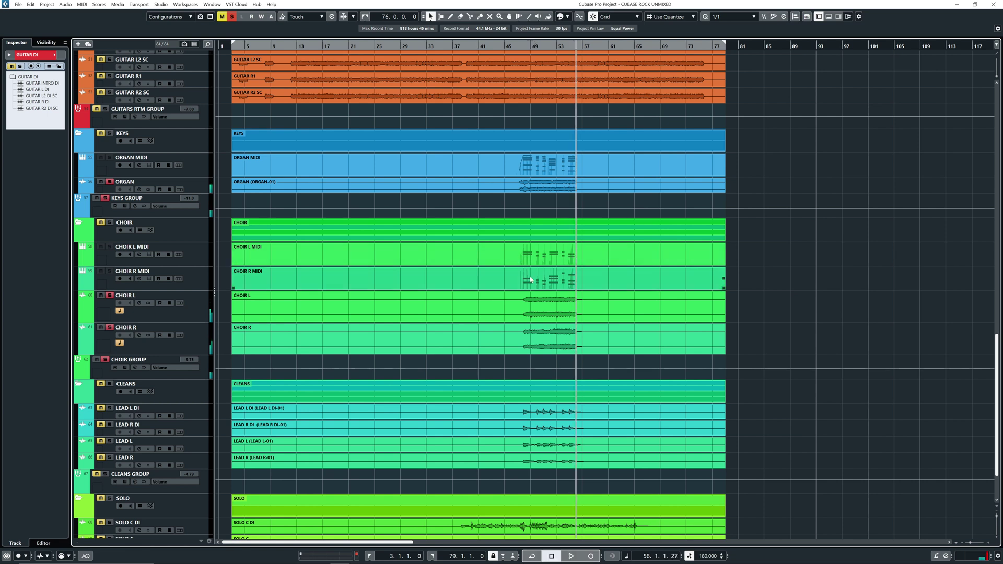
click(314, 97)
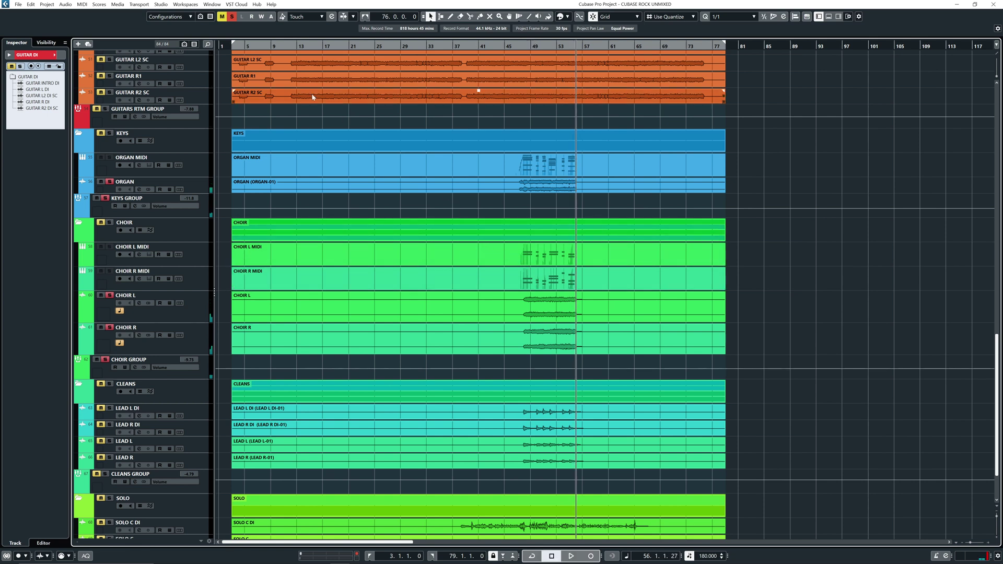
Step: Replace the organ and choir solos with the clean guitar tracks in the CLEANS folder and listen to them from about bar 47
click(231, 16)
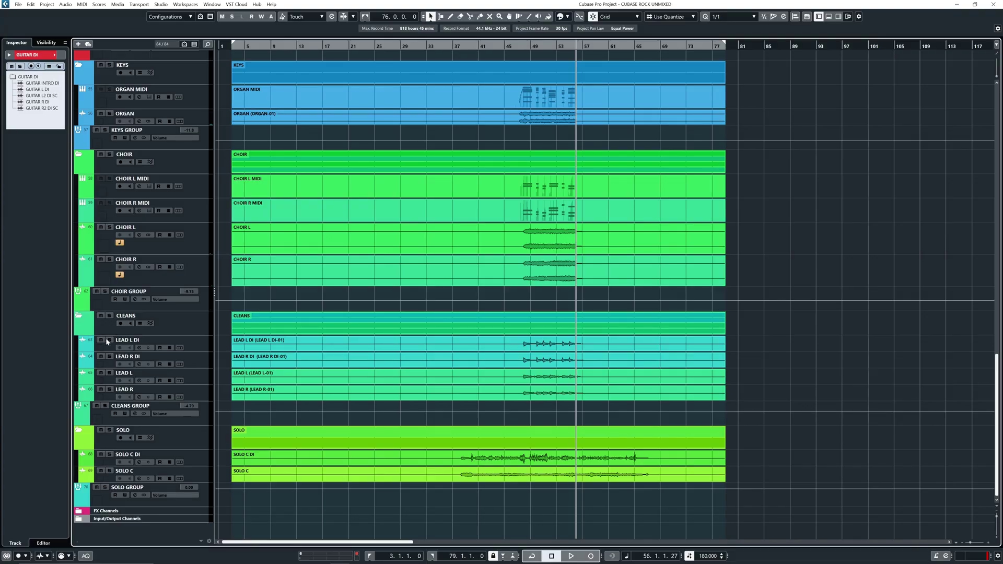
click(235, 340)
drag(752, 375, 715, 393)
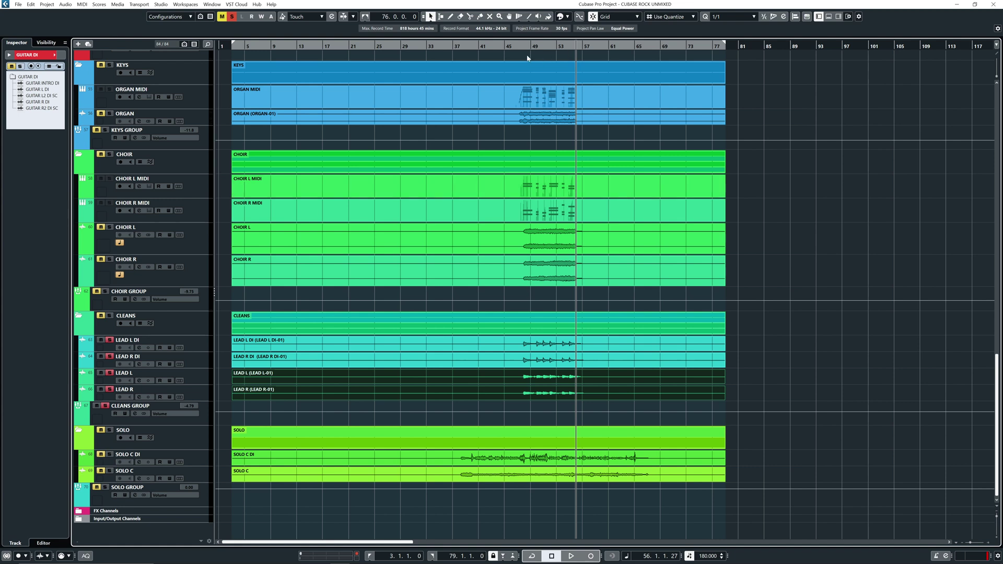
drag(525, 47, 526, 51)
key(space)
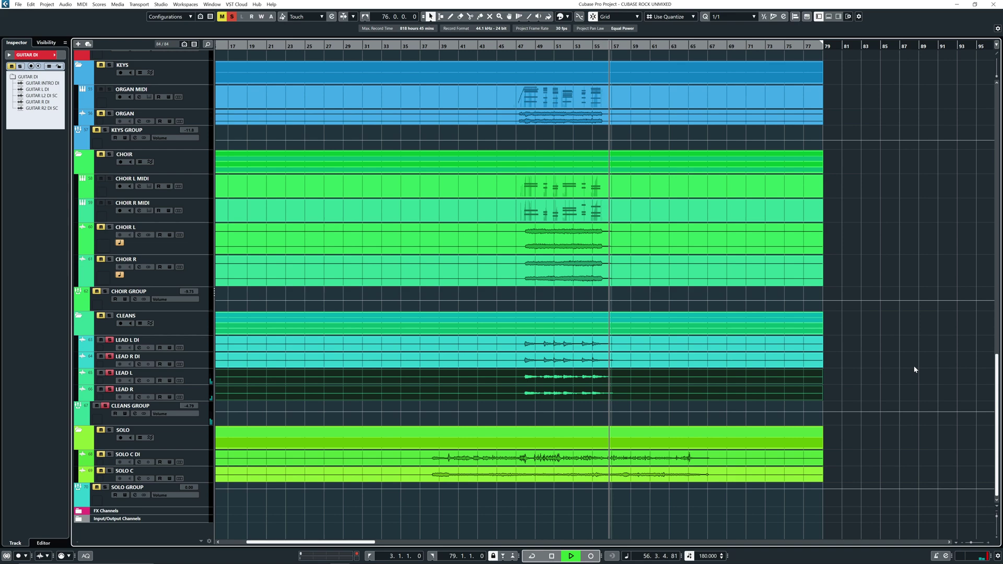
click(293, 76)
key(space)
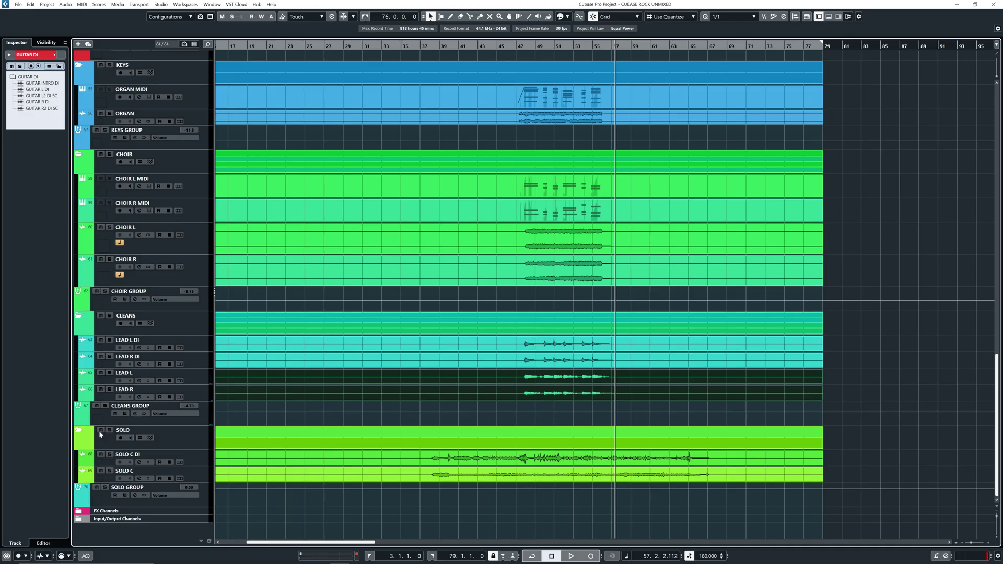
Step: Listen to the lead guitar in the SOLO folder, then play the SOLO C track in solo from bar 45
click(500, 47)
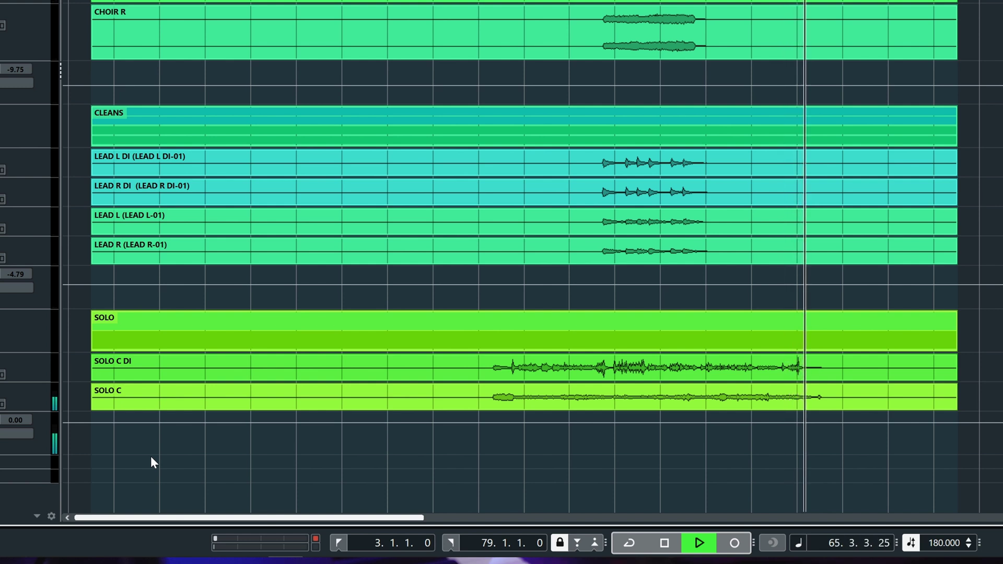
click(144, 201)
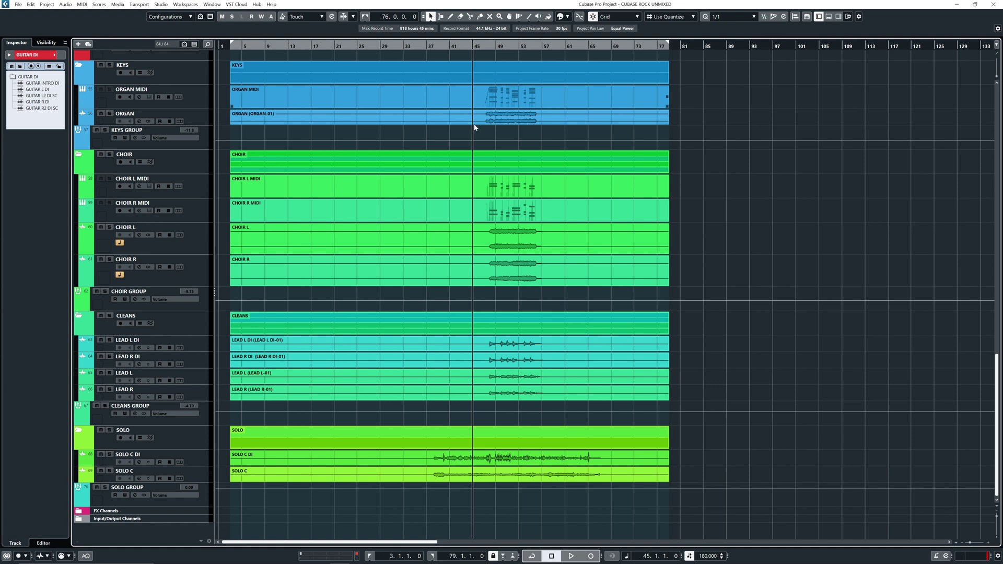
key(space)
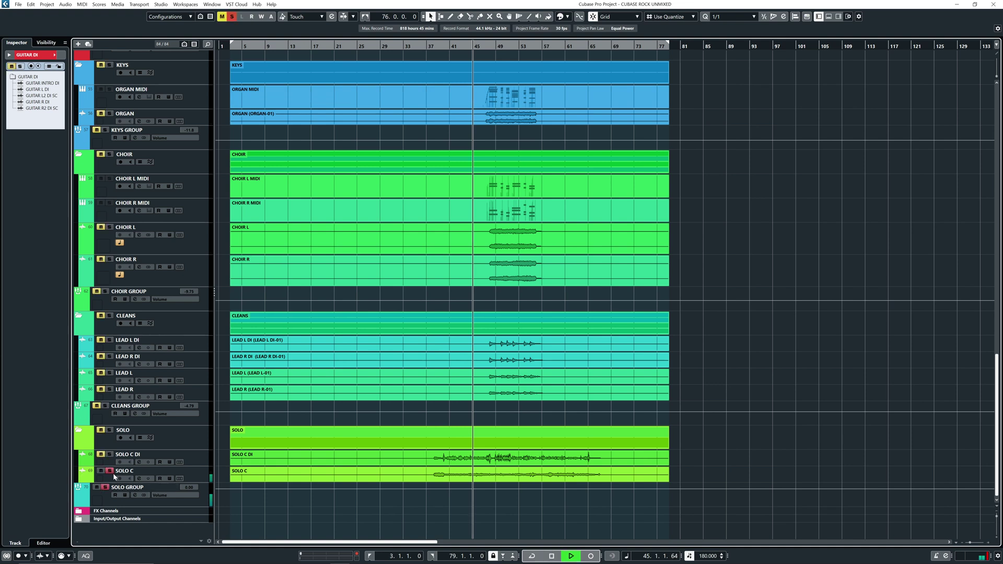